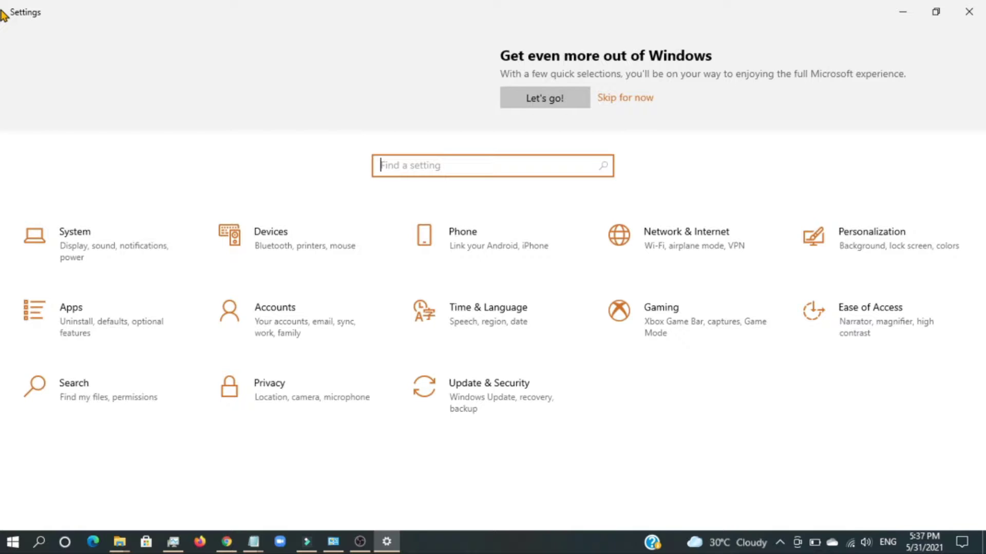
Bring Settings to the front and go to Update & Security's Windows Update page
click(12, 542)
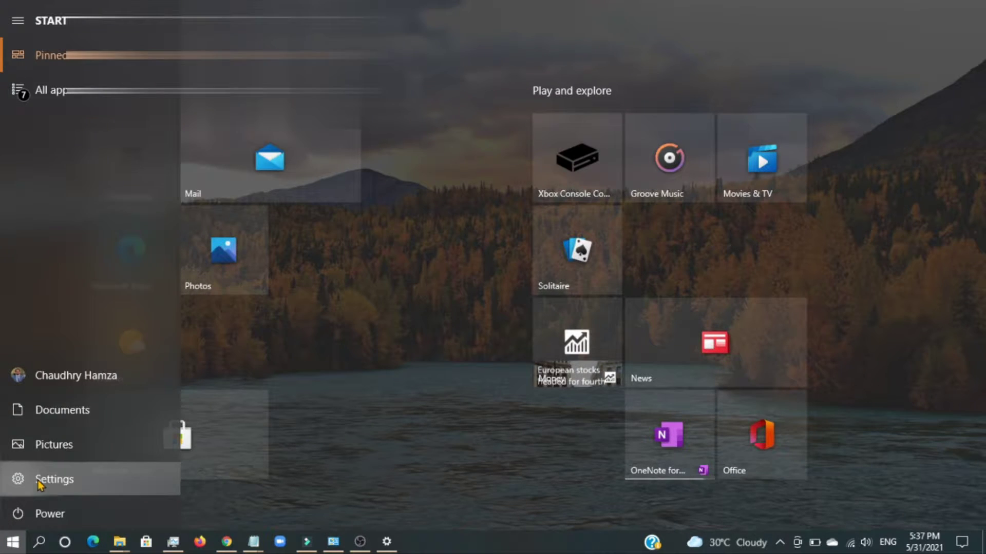
click(55, 479)
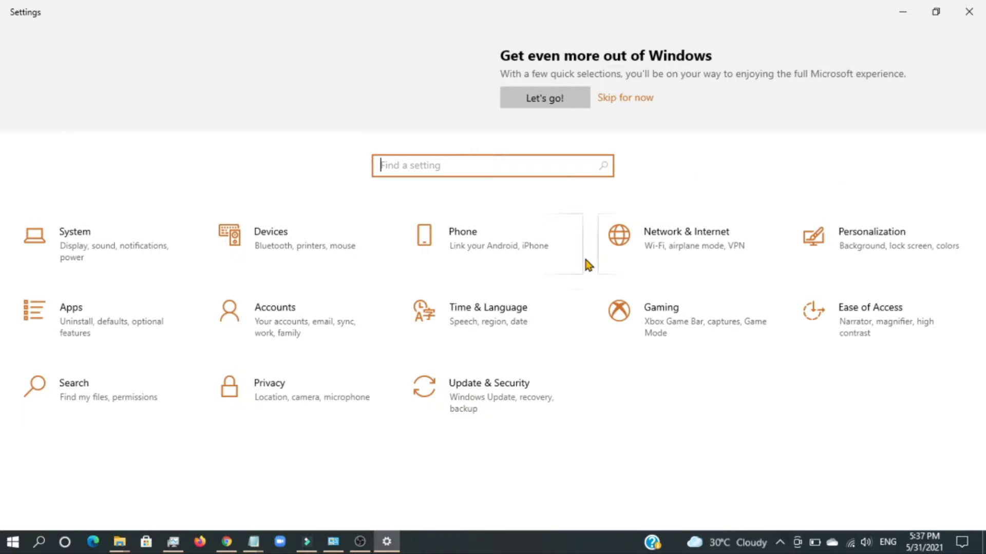
click(483, 402)
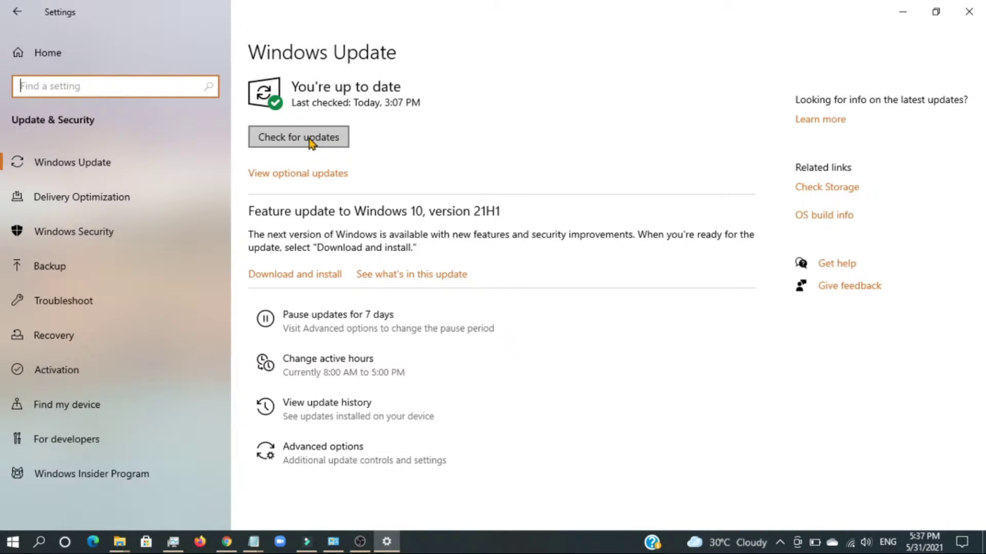
View the Windows Security page, launch the Windows Security app, then minimize it
click(74, 232)
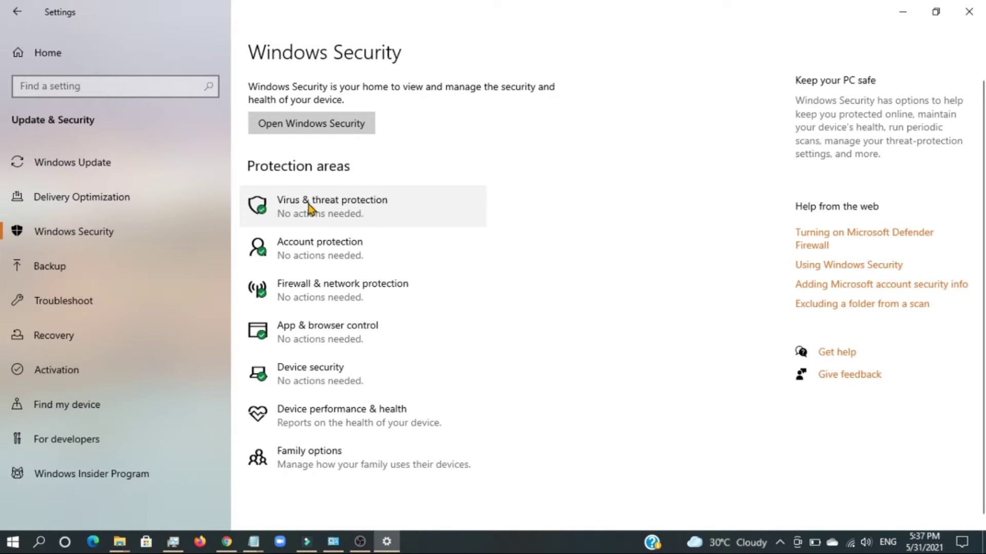
click(333, 132)
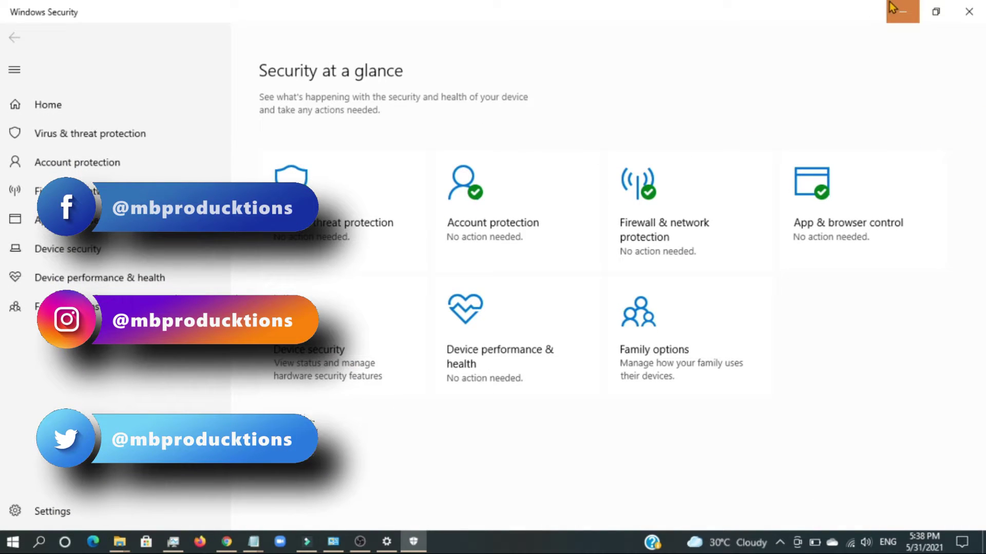
click(903, 11)
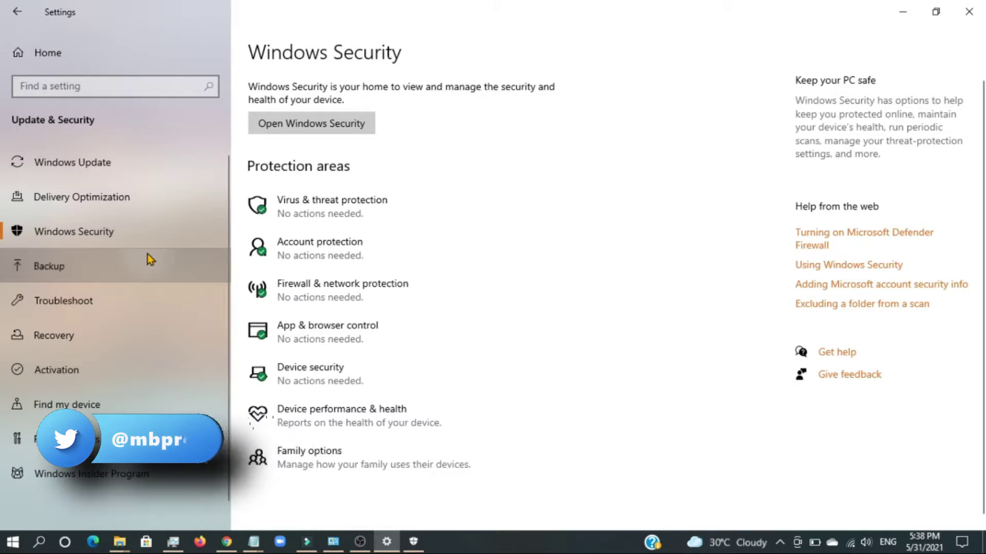
Go to the Backup page listing OneDrive, File History and older backup options
click(148, 254)
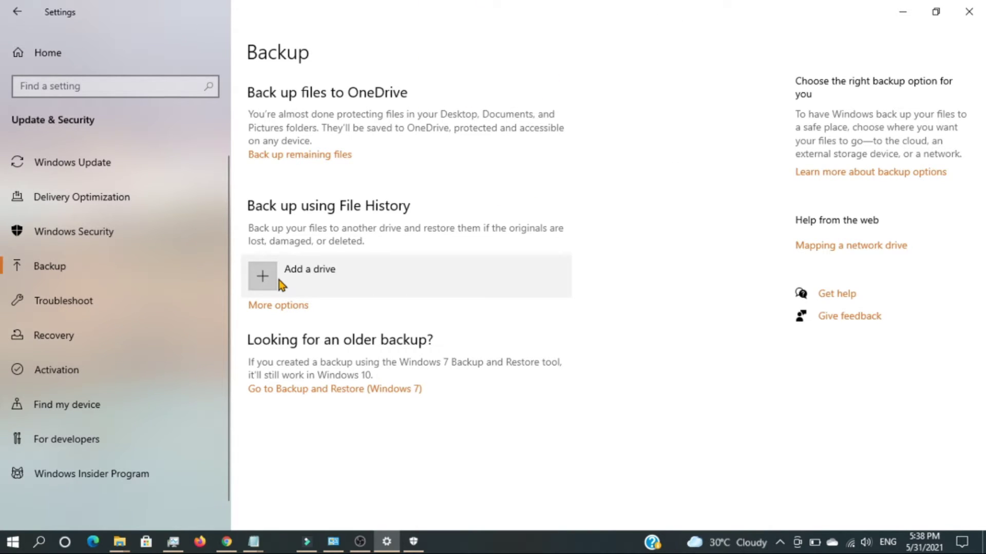
Go to the Recovery page with Reset this PC and Advanced startup
click(88, 338)
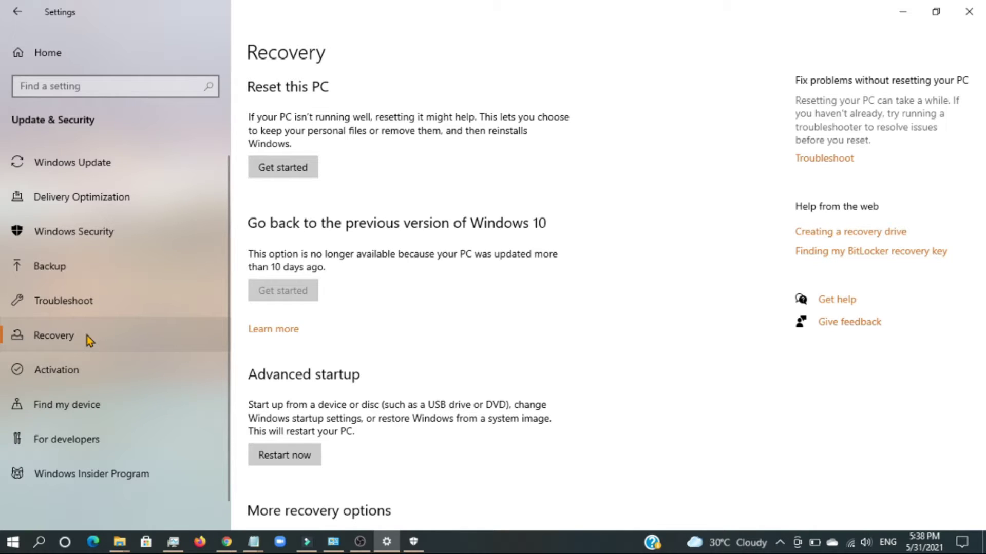
scroll(385, 253, down, 2)
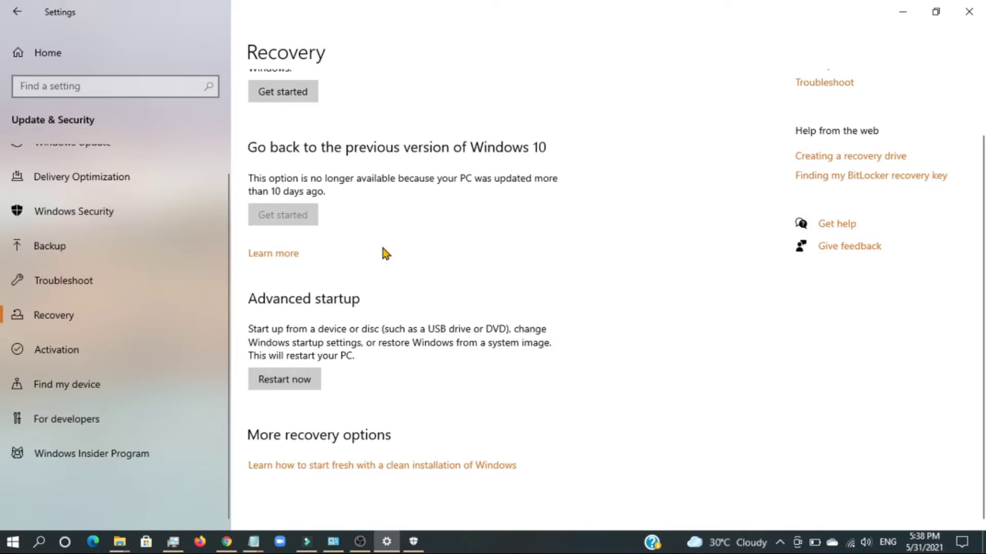
scroll(381, 248, up, 2)
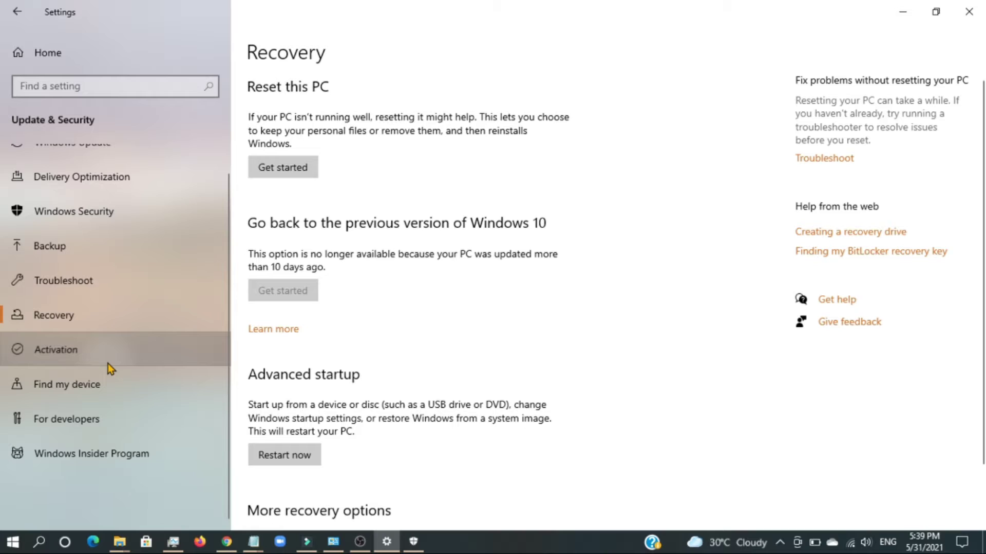
View the Activation page, then the Find my device page showing it turned on
click(125, 349)
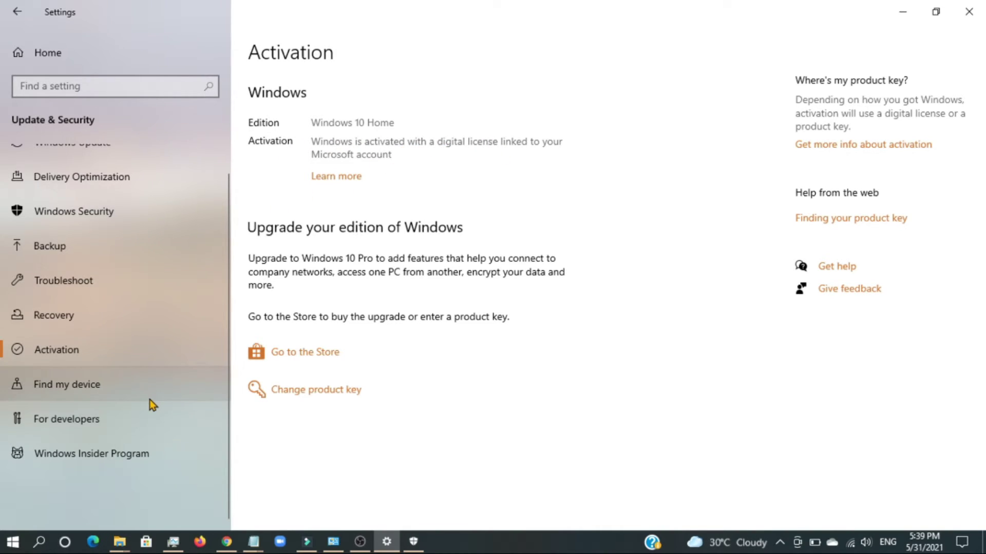
click(152, 381)
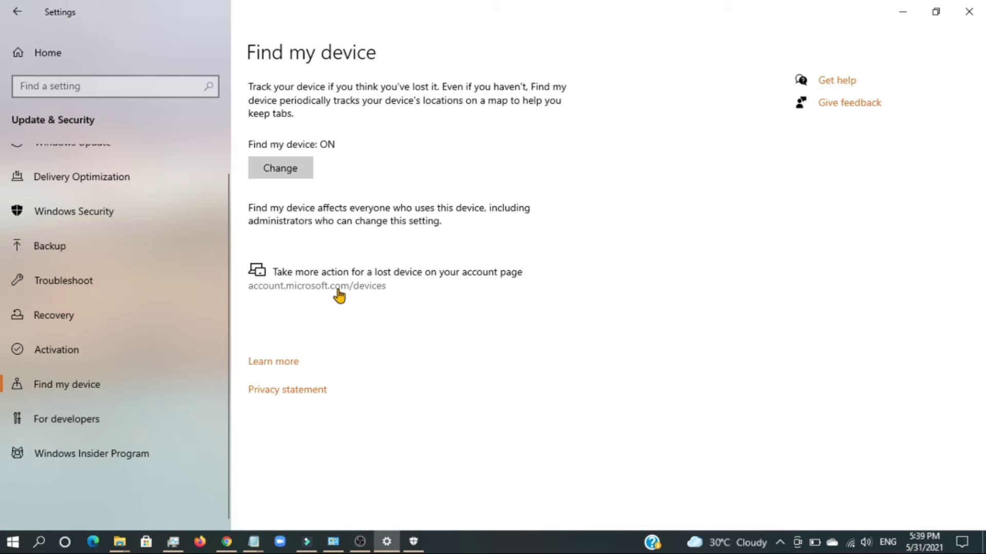
Go to the For developers page, where Developer Mode is off
click(66, 419)
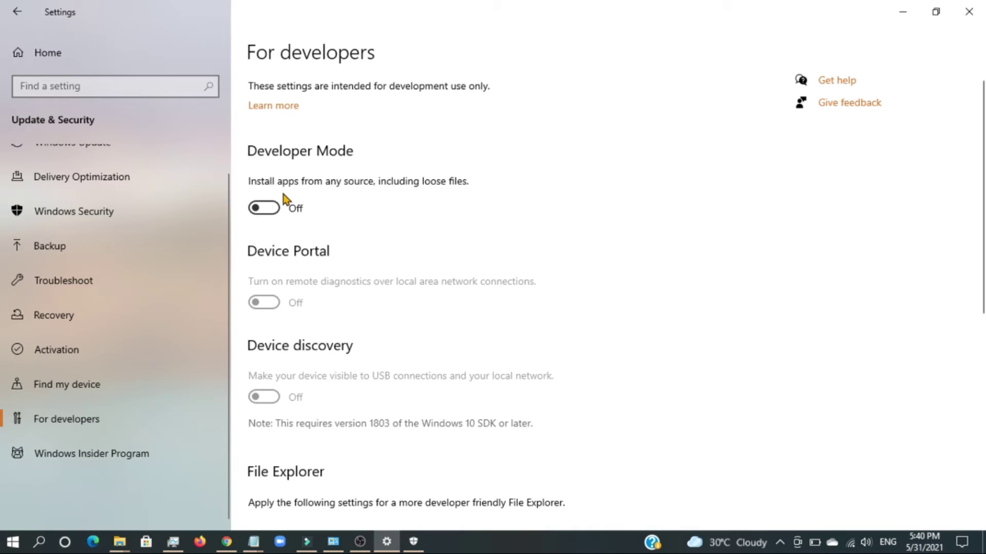
scroll(260, 226, down, 6)
scroll(262, 246, down, 3)
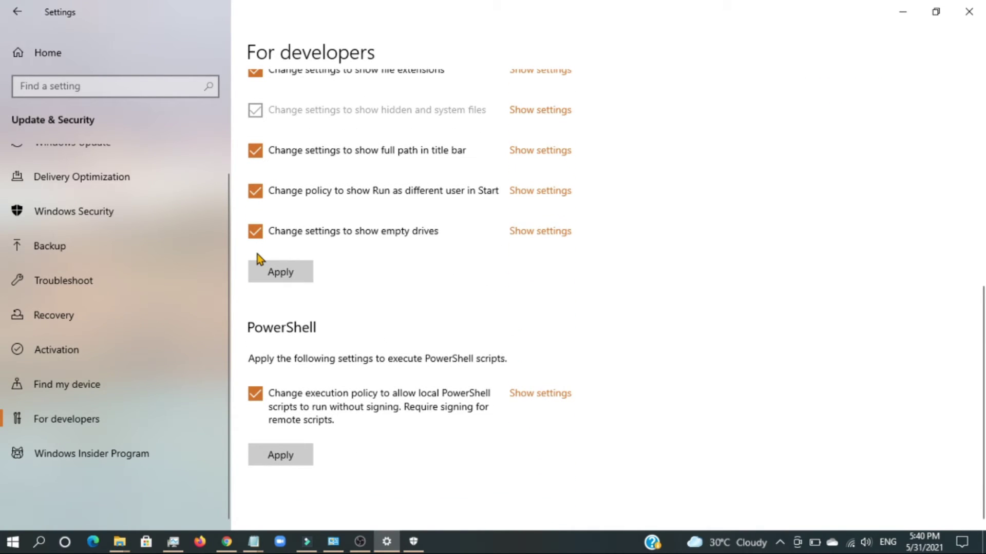
scroll(266, 321, up, 10)
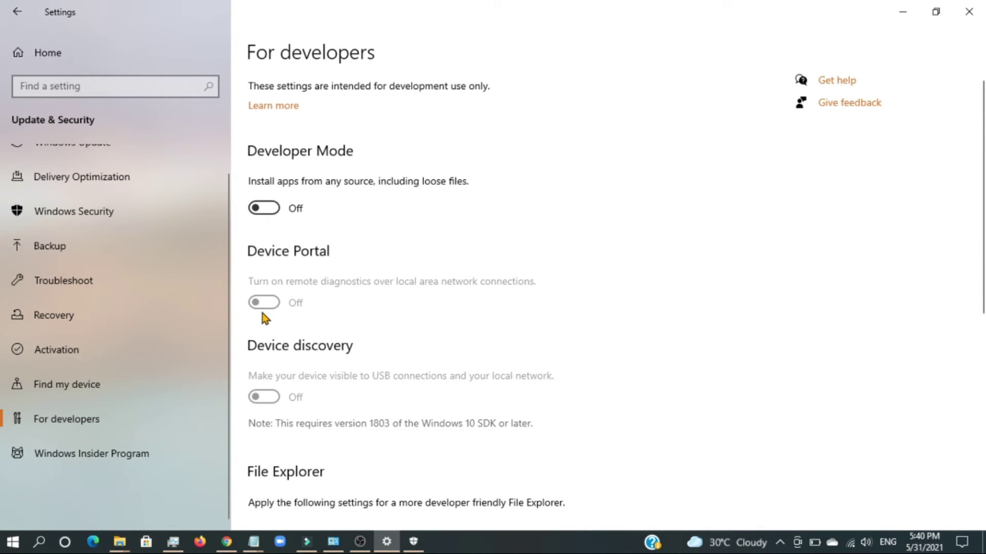
scroll(44, 249, up, 1)
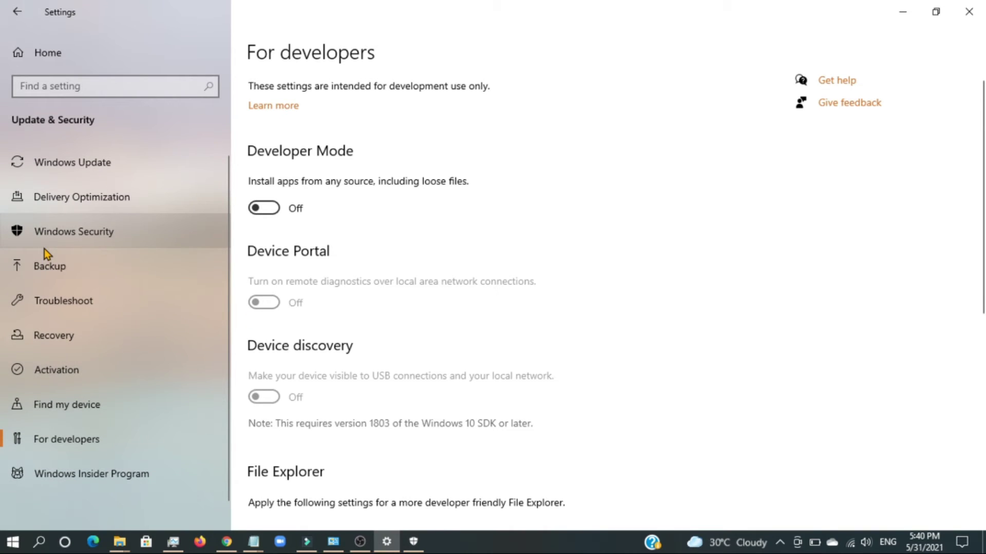